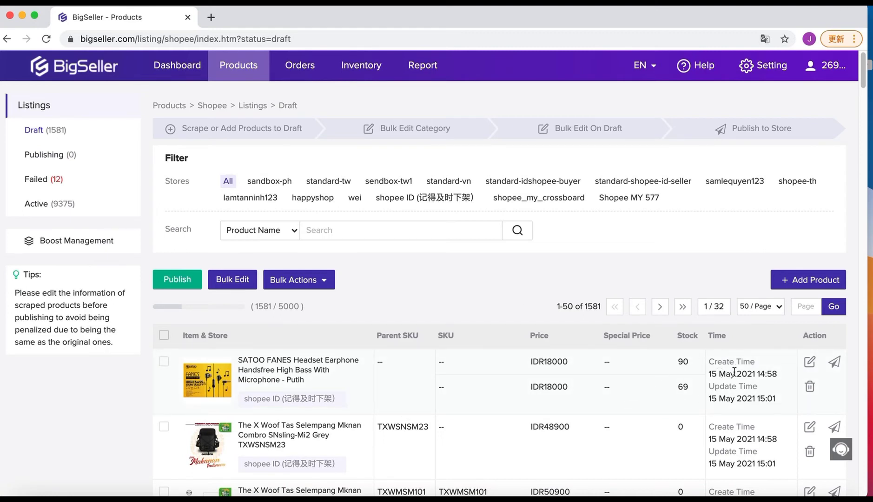
Open the SATOO FANES headset draft for editing, dismiss the translation popup, and go to Images.
click(809, 362)
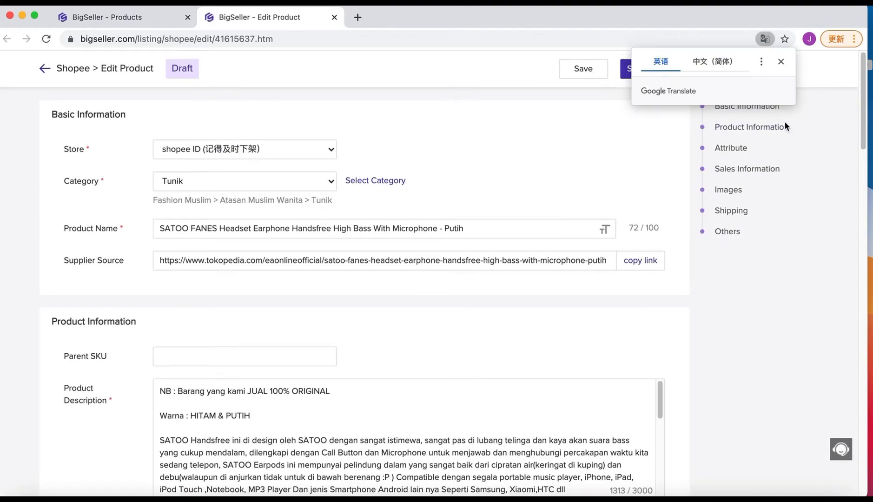
click(780, 62)
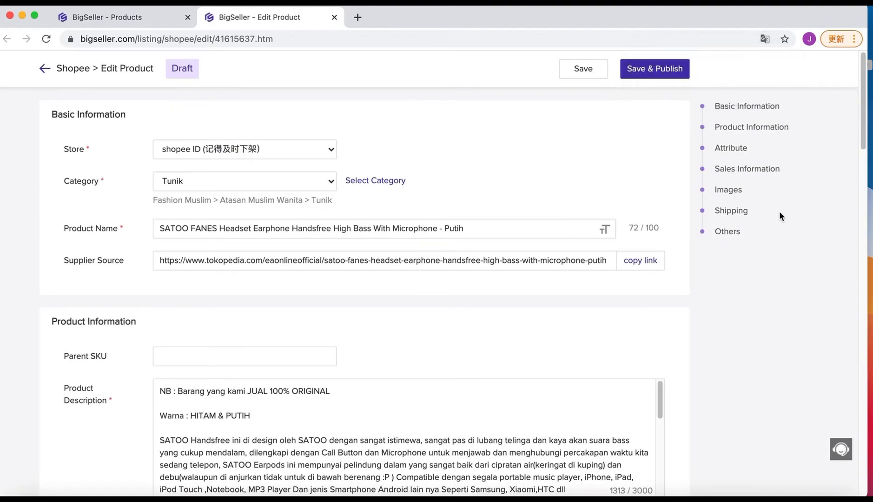
click(727, 190)
mouse_move(190, 200)
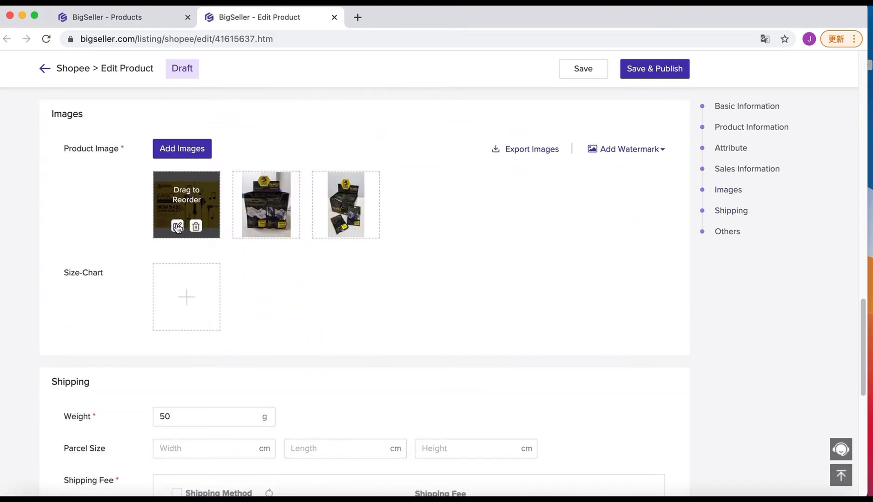
Open the first product image in the editor and draw a black freehand scribble, brush size 11, beside the satoo logo.
click(178, 226)
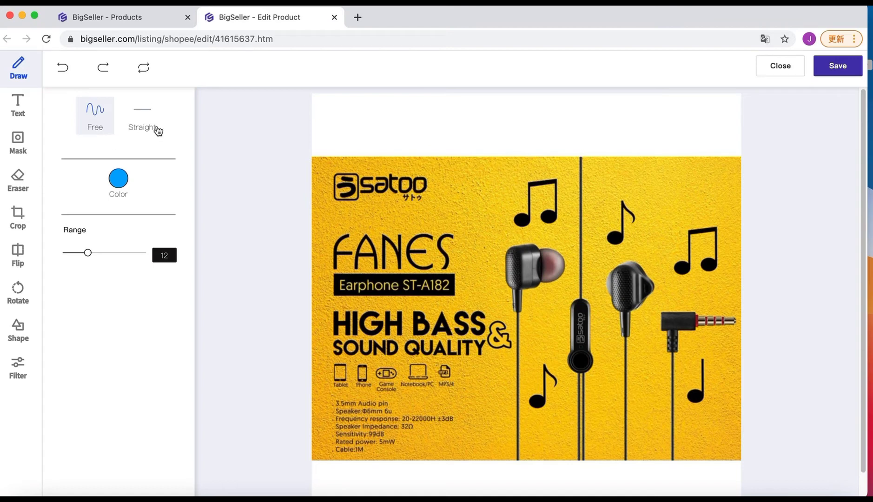
click(118, 182)
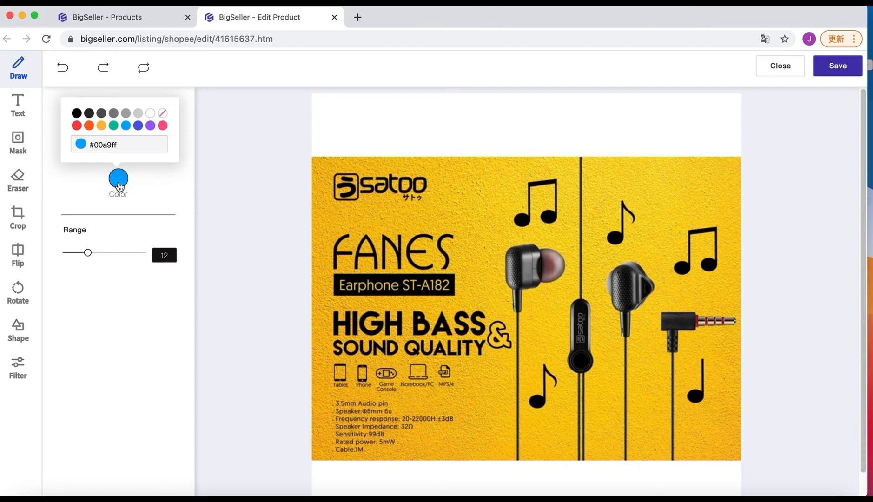
click(124, 145)
click(82, 119)
click(78, 114)
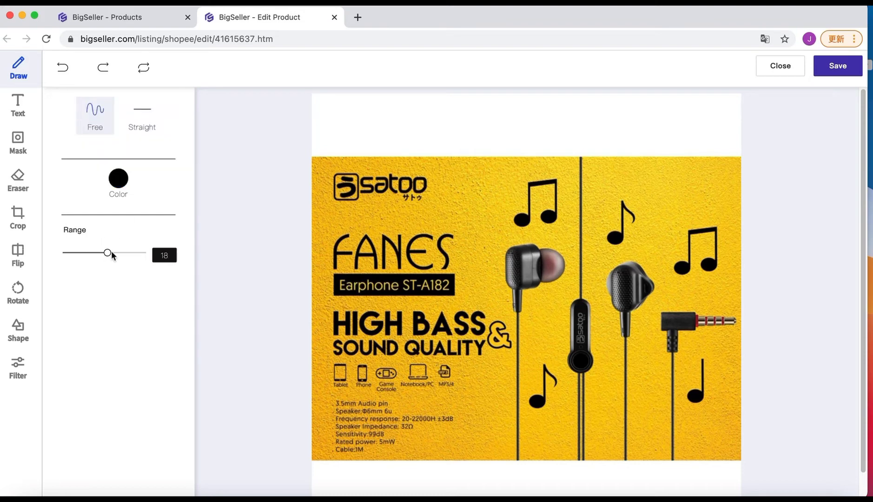
drag(95, 253, 89, 252)
mouse_move(399, 210)
mouse_down()
mouse_move(452, 201)
mouse_move(421, 225)
mouse_move(478, 213)
mouse_move(462, 237)
mouse_move(496, 233)
mouse_move(475, 246)
mouse_move(489, 223)
mouse_move(461, 202)
mouse_move(493, 228)
mouse_up()
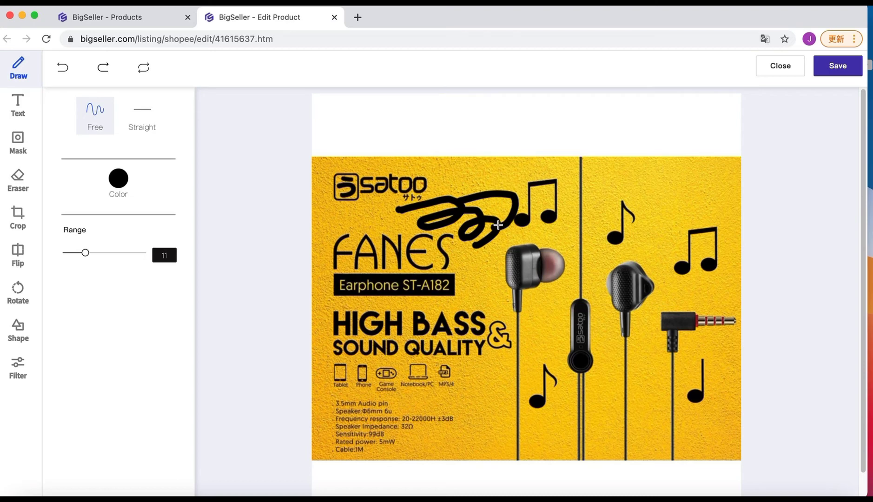
Undo the scribble three times, redo it twice, then Reset the image to clear the drawing.
click(62, 69)
click(61, 70)
click(62, 70)
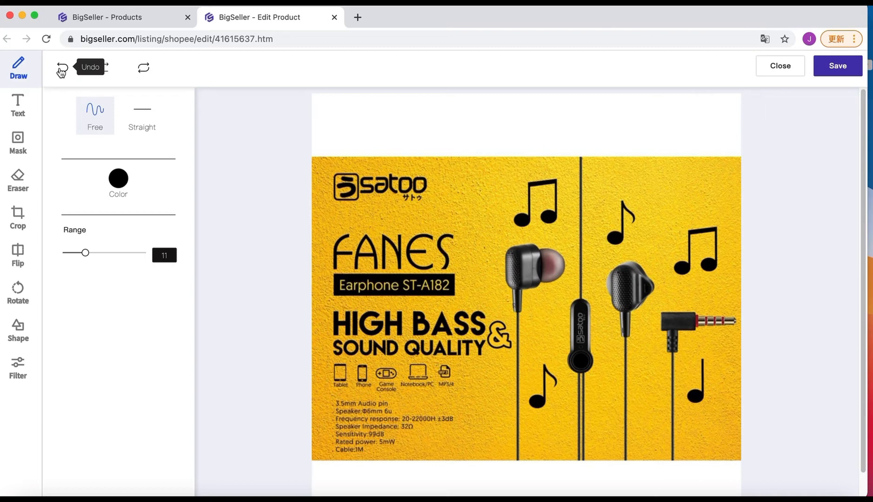
click(99, 74)
click(99, 74)
click(99, 74)
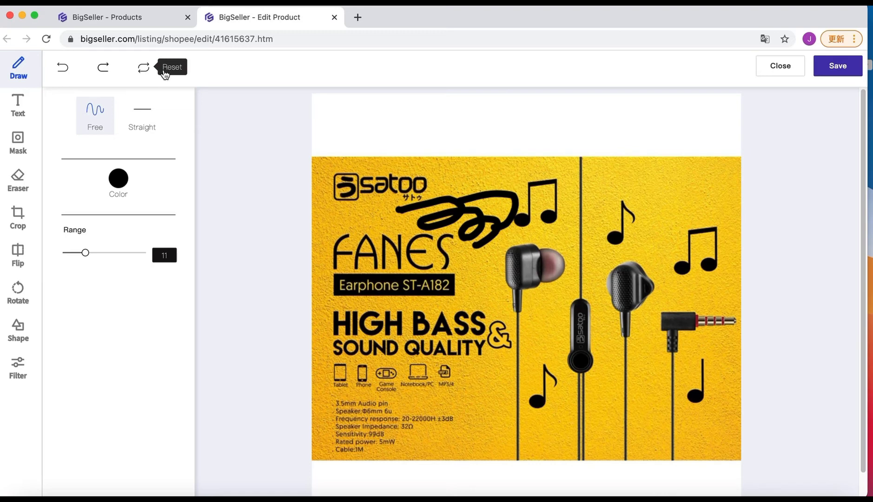
click(141, 66)
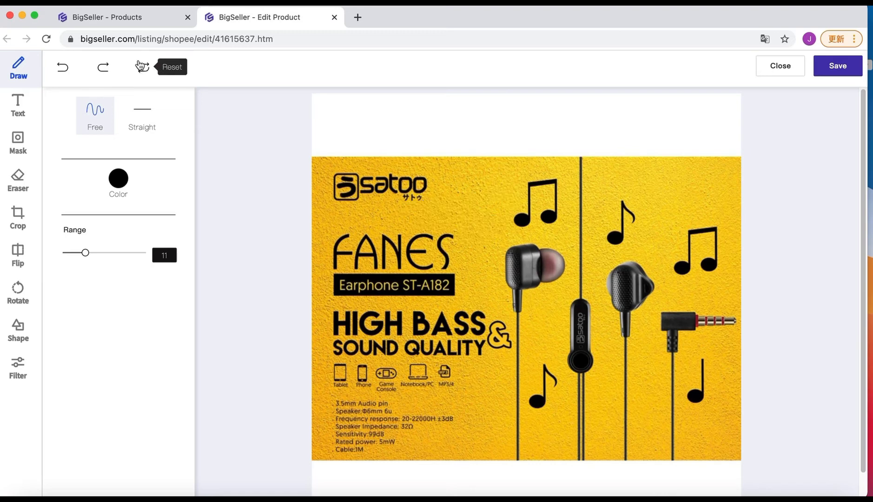
Add a black 'Text' label to the headset image.
click(18, 105)
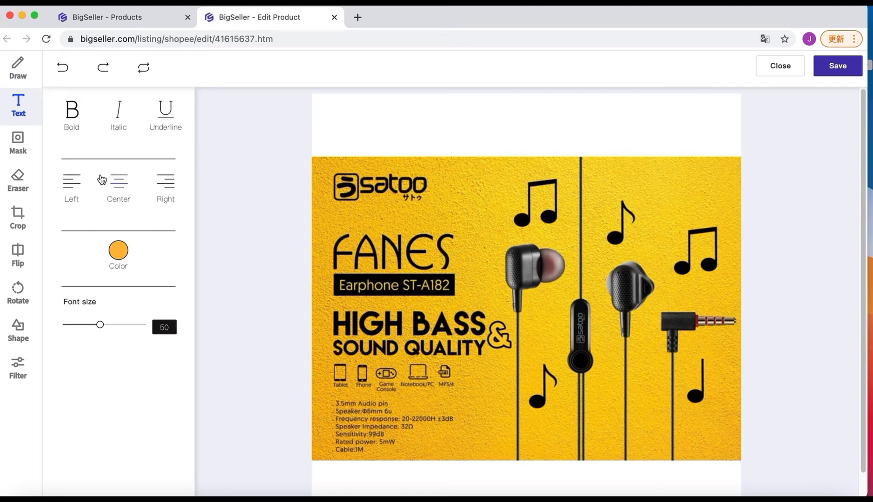
click(119, 251)
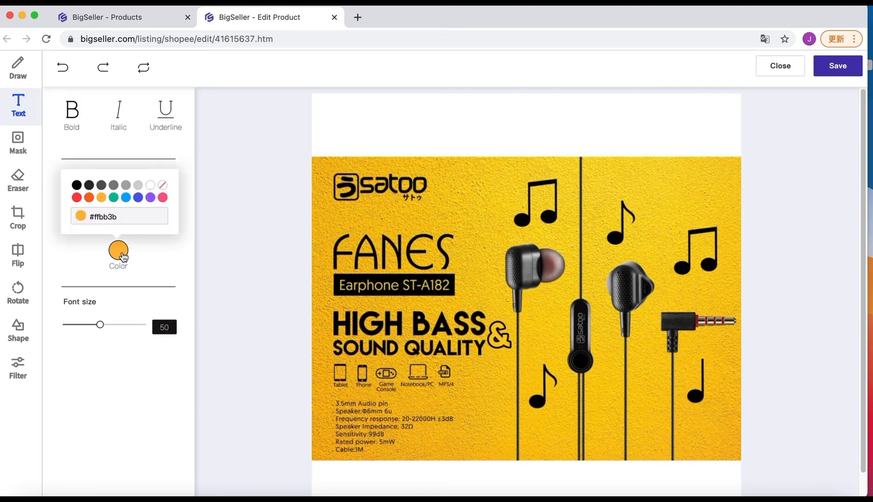
click(76, 186)
click(446, 213)
double_click(450, 225)
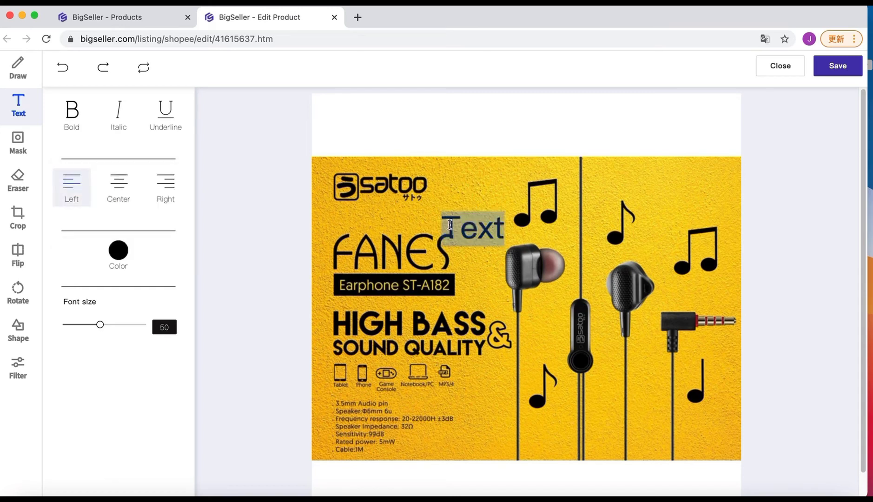
click(450, 225)
Move the 'Text' label to the image's top-right corner.
drag(463, 212, 691, 167)
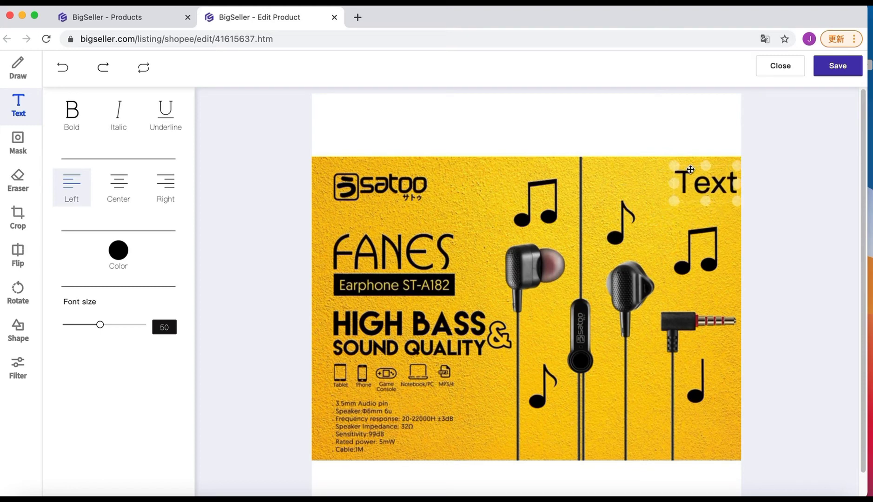
click(637, 238)
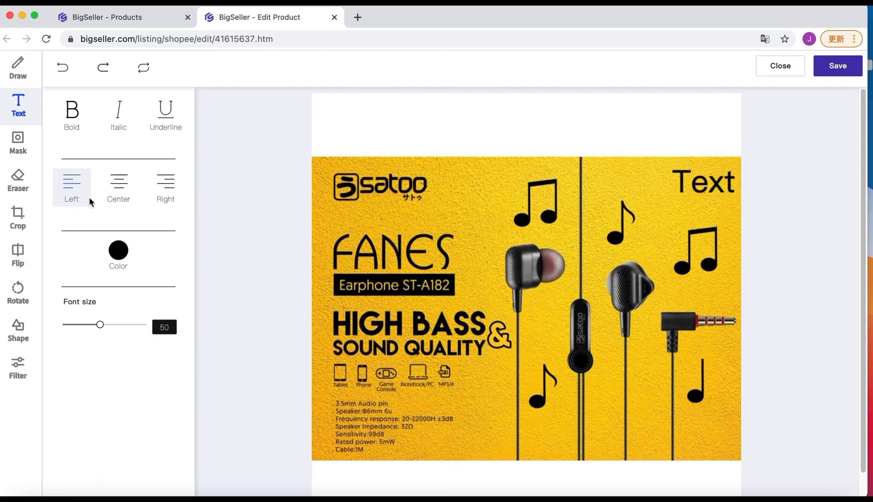
click(17, 141)
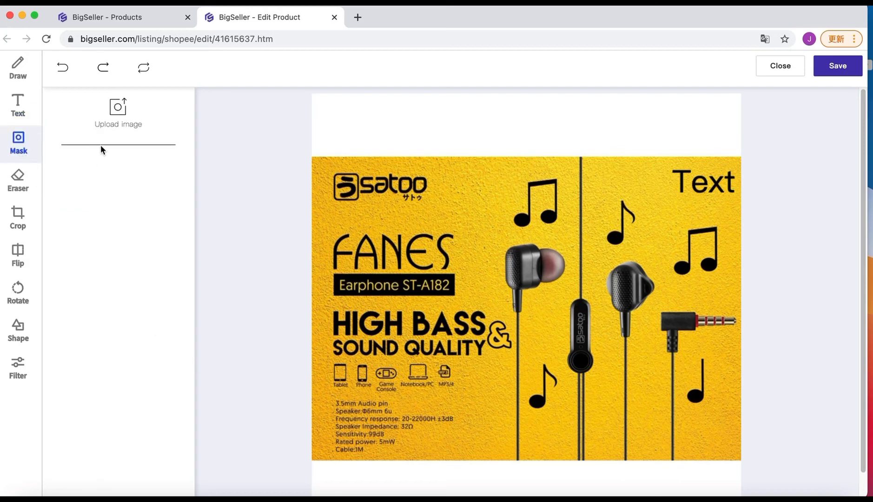
Load the test check mark picture as an overlay on the image.
click(117, 112)
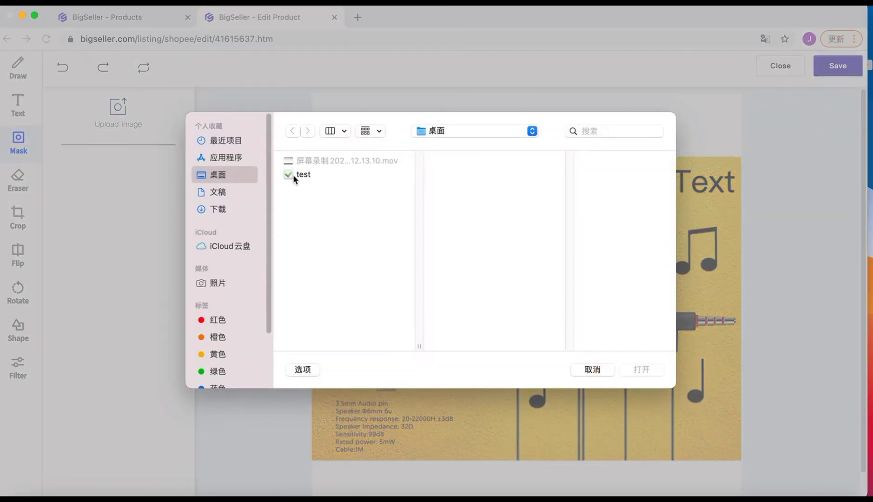
click(292, 175)
click(641, 370)
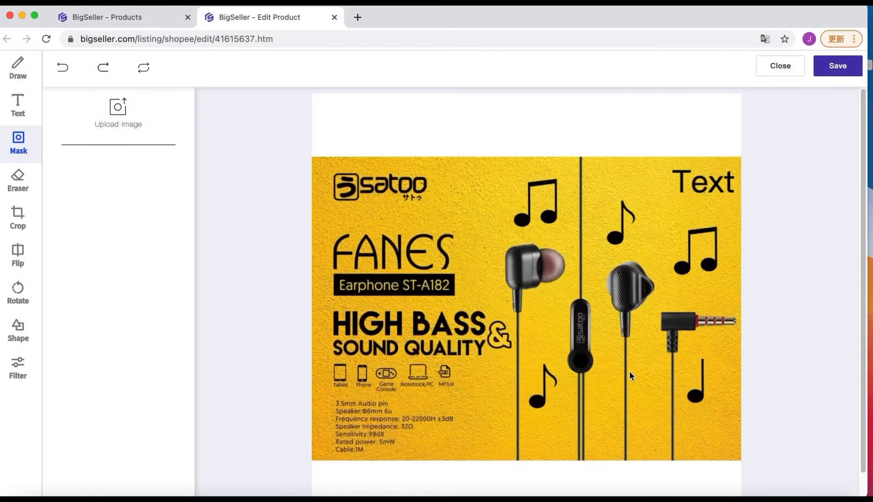
Shrink the green checkmark and position it above FANES beside the satoo logo.
drag(522, 322, 512, 298)
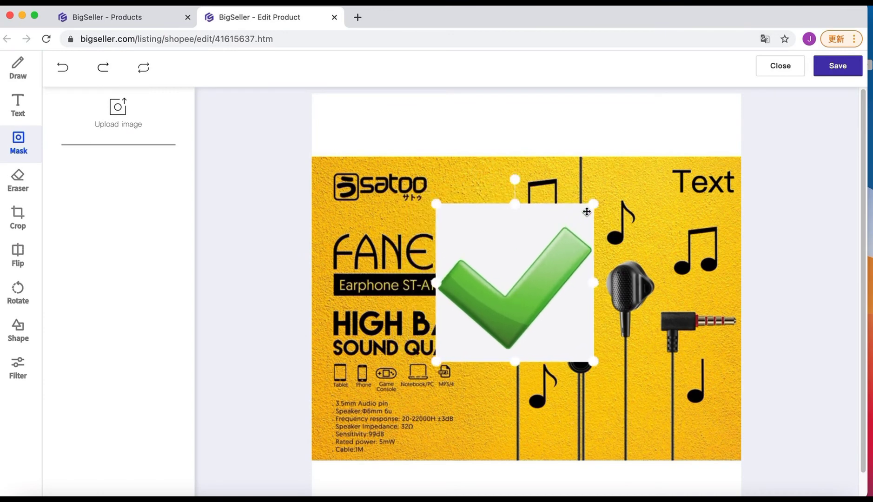
drag(594, 204, 532, 265)
drag(517, 322, 514, 237)
drag(530, 182, 499, 209)
drag(469, 239, 472, 196)
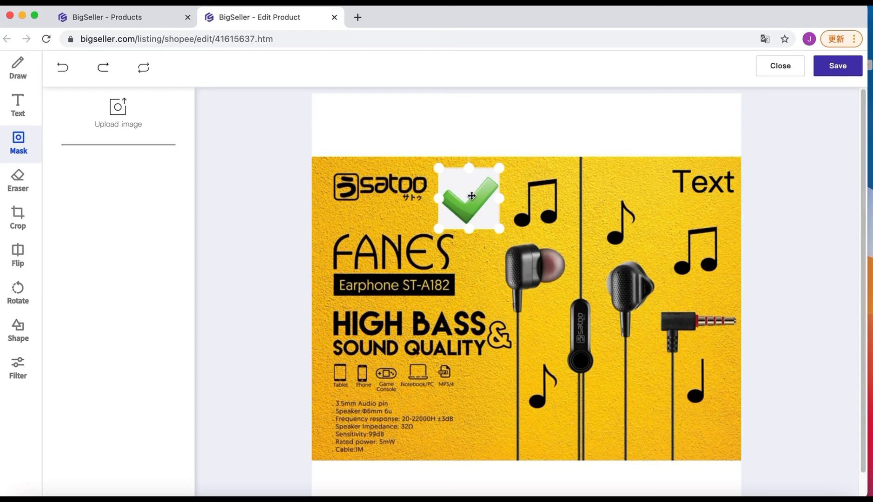
click(17, 181)
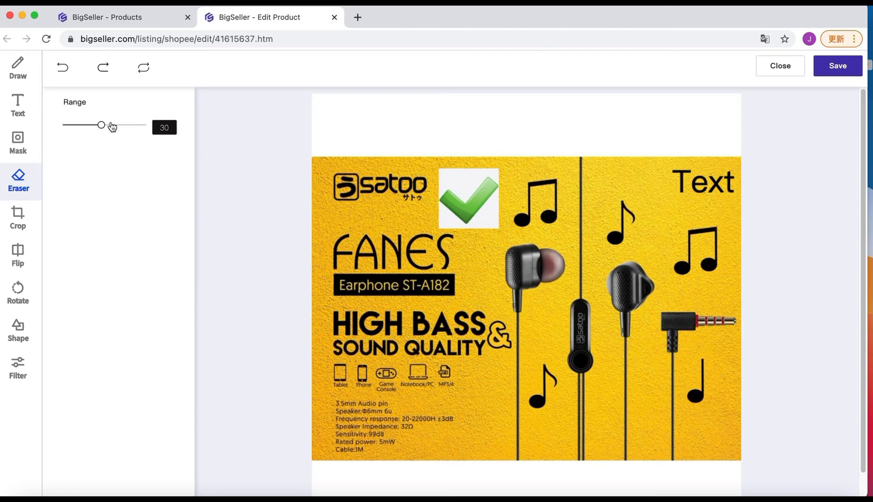
Erase the final S of FANES from the headset image.
drag(439, 271, 446, 239)
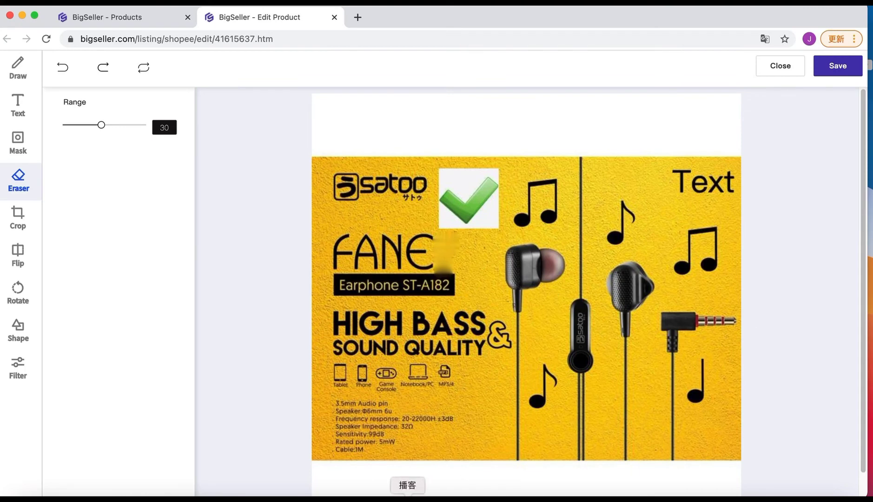
click(16, 216)
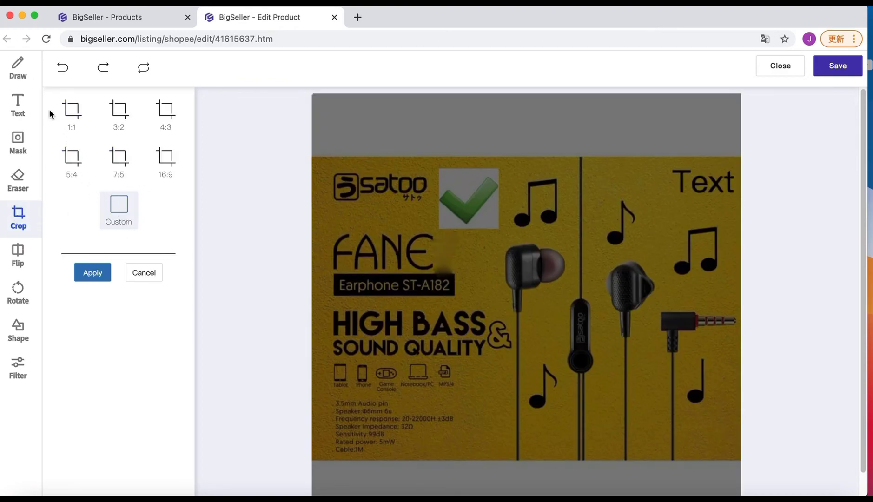
Preview 1:1 and 3:2 crop ratios, then rotate the image +30° and back, twice.
click(70, 117)
click(119, 122)
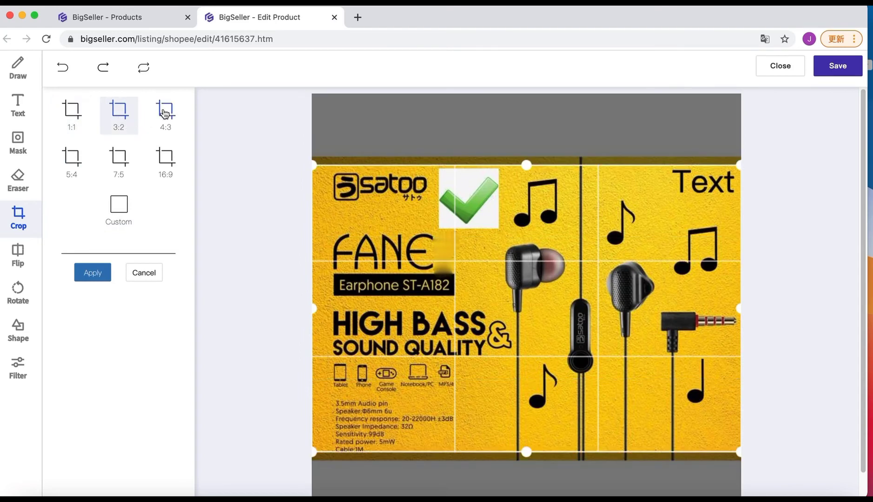
click(21, 288)
click(101, 111)
click(133, 113)
click(99, 112)
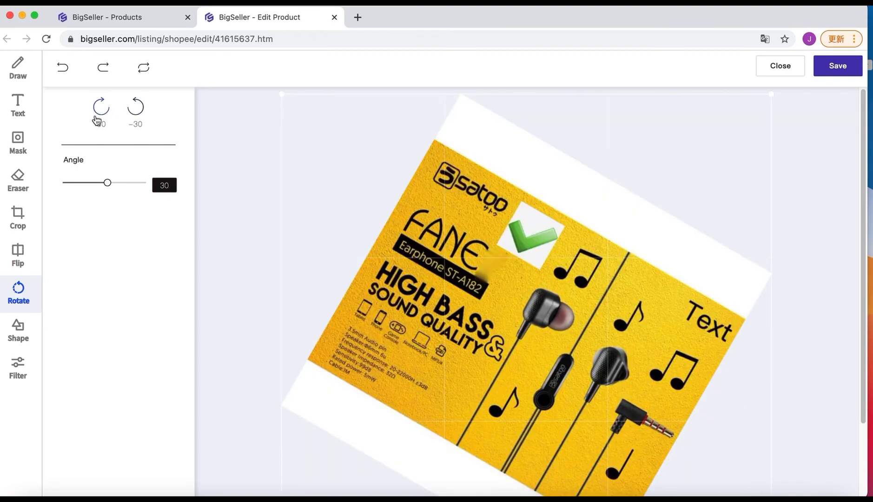
click(133, 113)
Flip the image horizontally and vertically, then revert both flips.
click(18, 257)
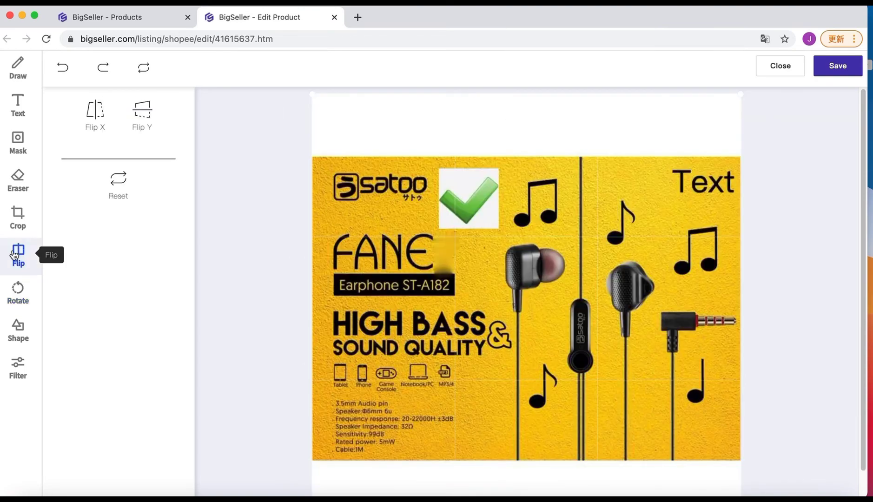
click(95, 115)
click(134, 123)
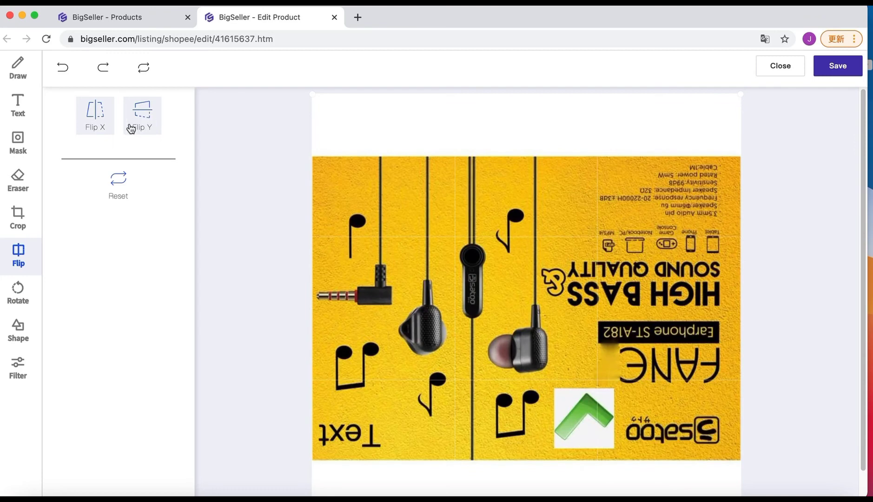
click(145, 113)
click(107, 117)
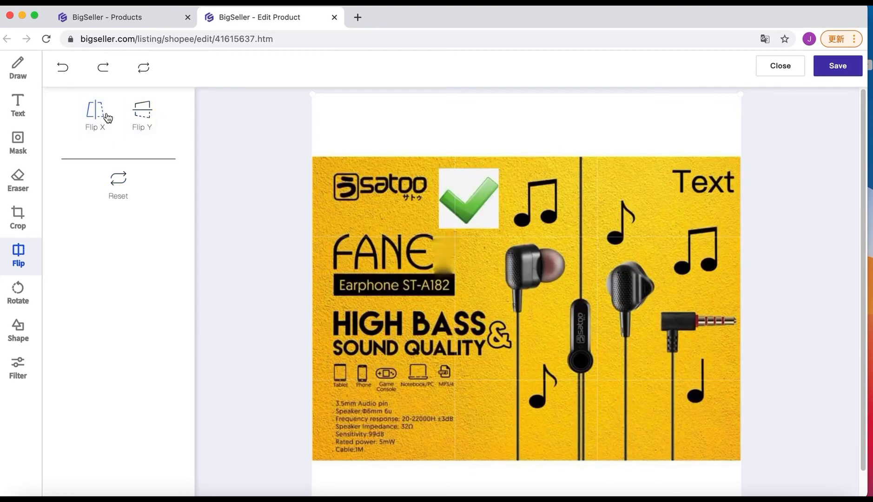
Draw a rectangle with red fill and black outline over the earphone beside FANE.
click(14, 338)
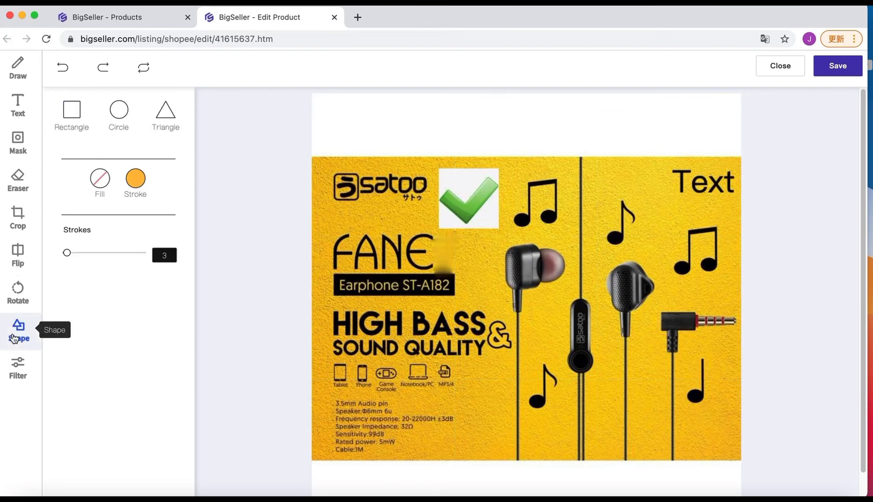
click(73, 116)
click(100, 178)
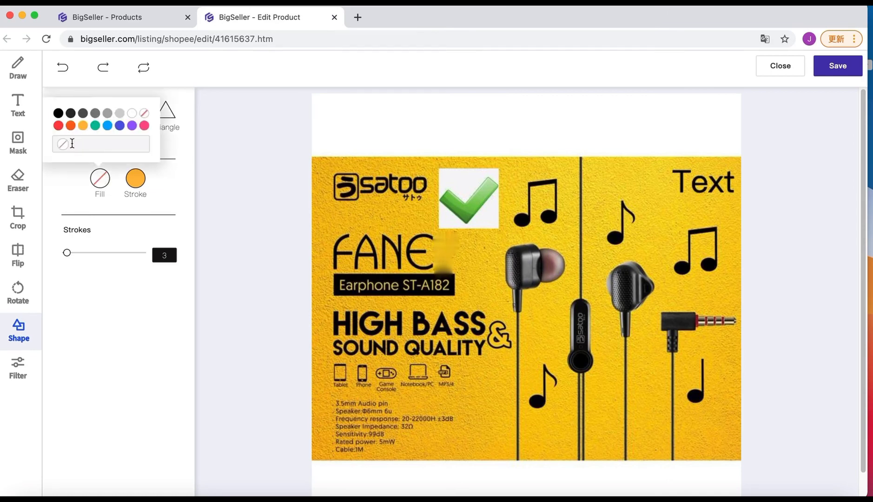
click(59, 126)
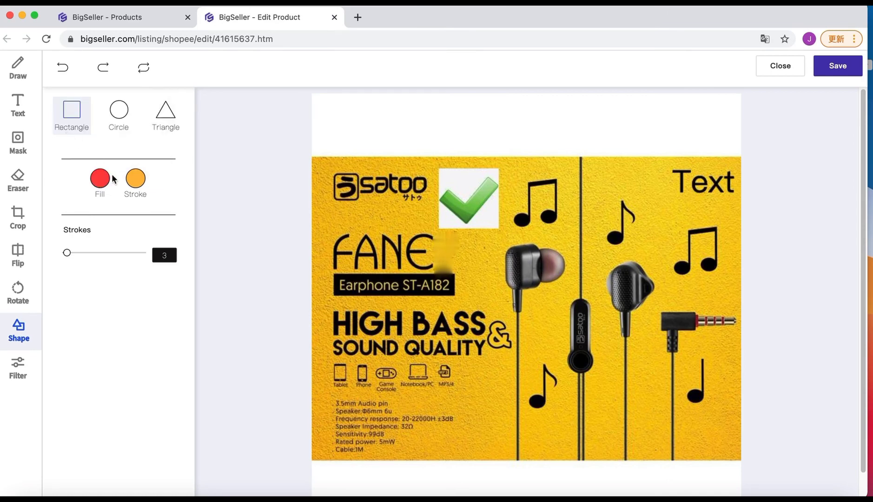
click(138, 179)
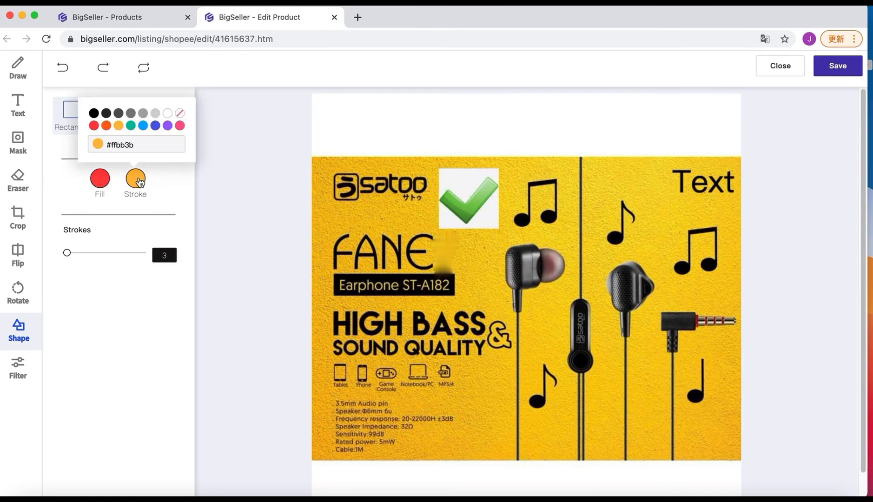
click(93, 114)
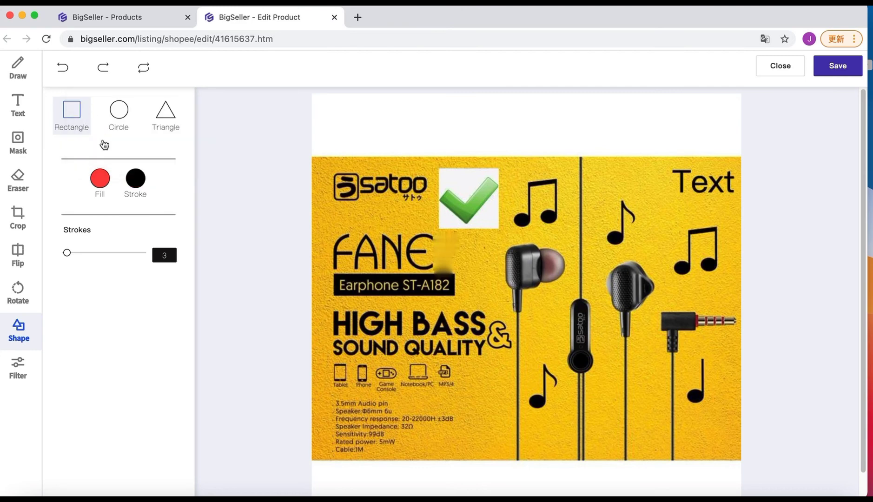
click(73, 253)
mouse_move(454, 243)
mouse_down()
mouse_move(545, 299)
mouse_move(502, 313)
mouse_move(555, 300)
mouse_move(590, 276)
mouse_move(566, 308)
mouse_up()
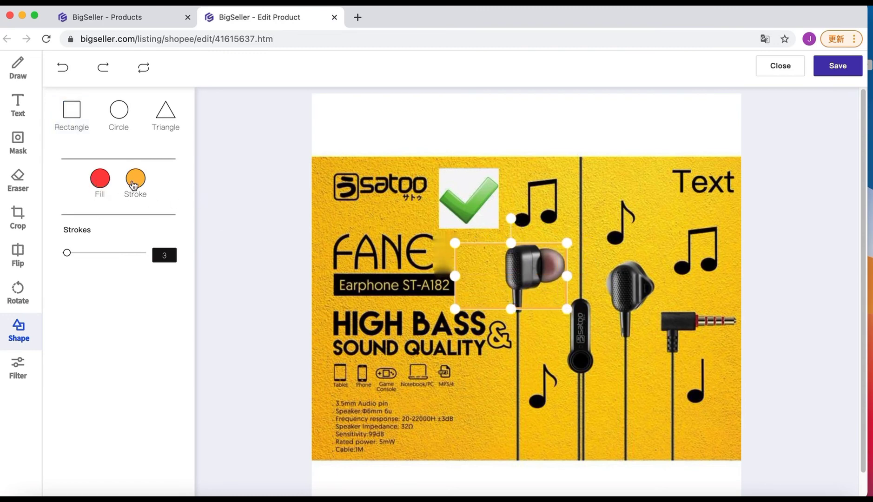
Refill the rectangle red, move it onto HIGH BASS, then undo it.
click(99, 180)
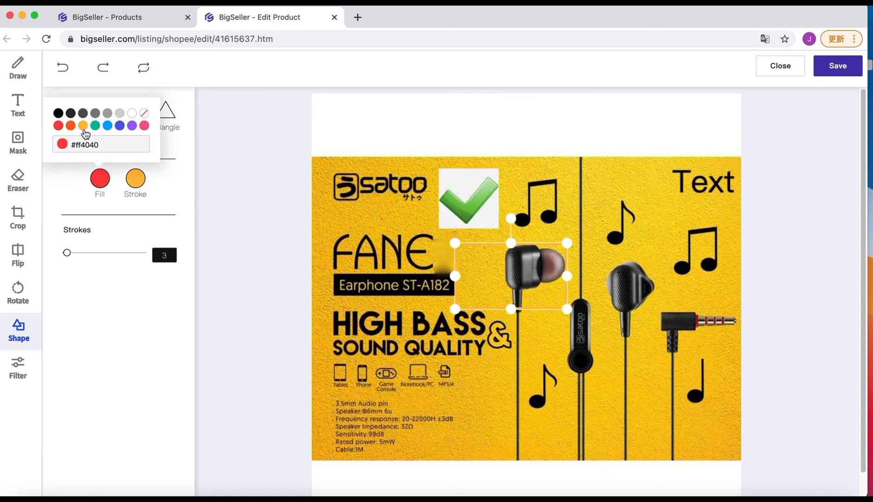
click(58, 125)
drag(496, 244, 435, 288)
click(325, 211)
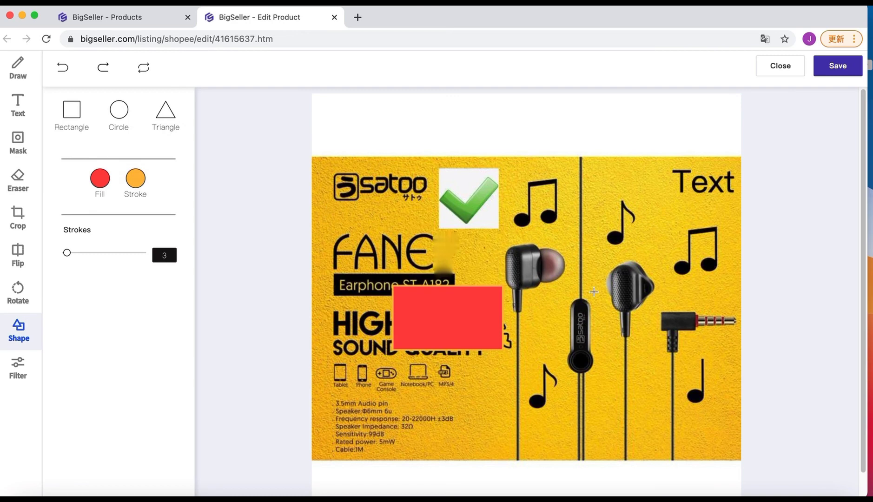
click(59, 77)
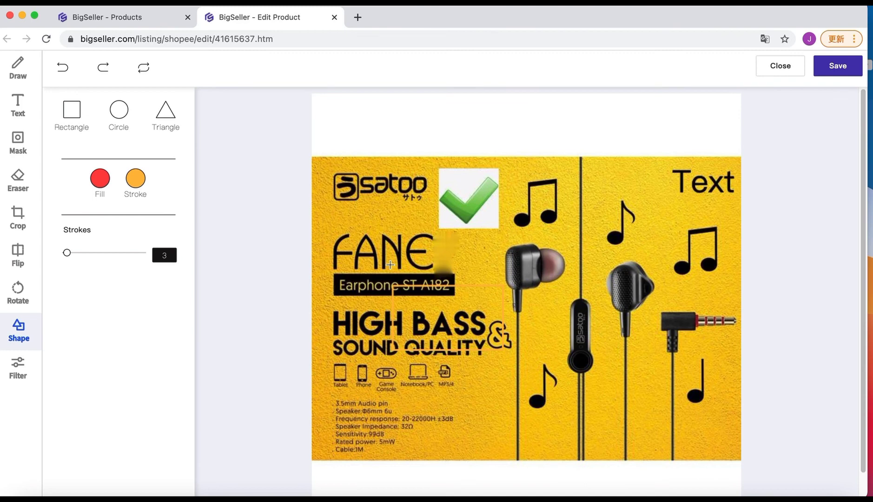
click(18, 377)
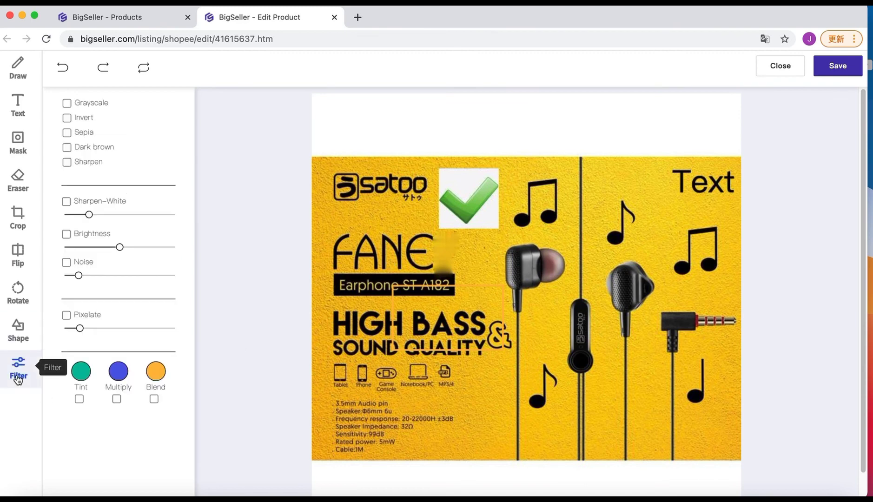